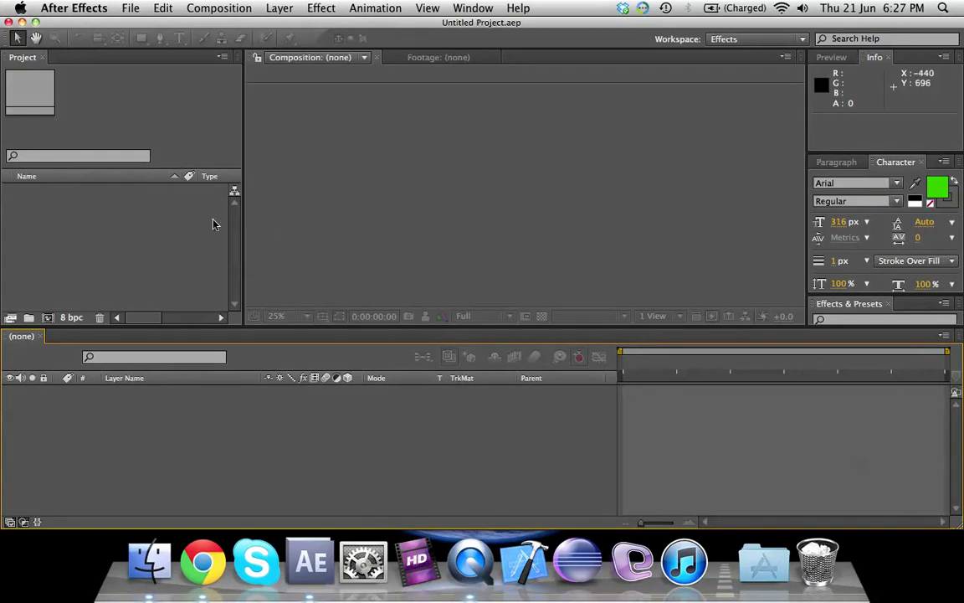
# Start a new project and create a 1992 x 1126 px composition at 29.97 fps with a duration of 0;04;59;28
pyautogui.click(128, 12)
pyautogui.moveTo(256, 27)
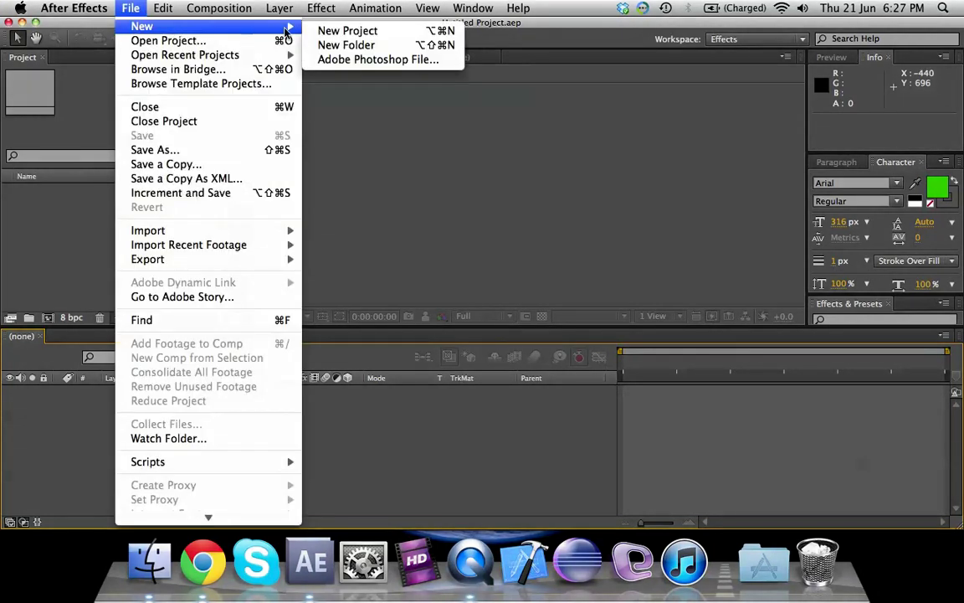
pyautogui.click(331, 32)
pyautogui.click(226, 10)
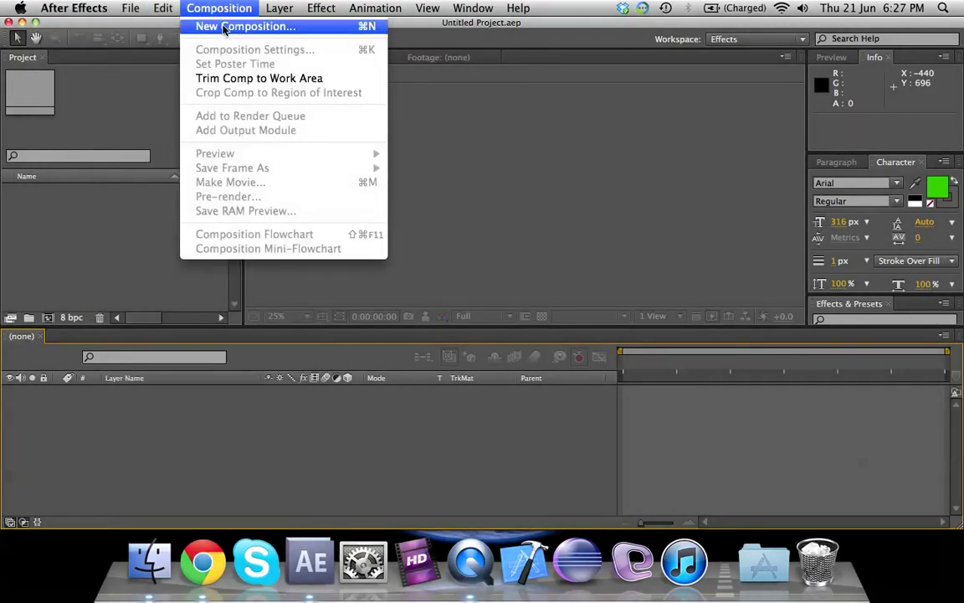
pyautogui.click(222, 28)
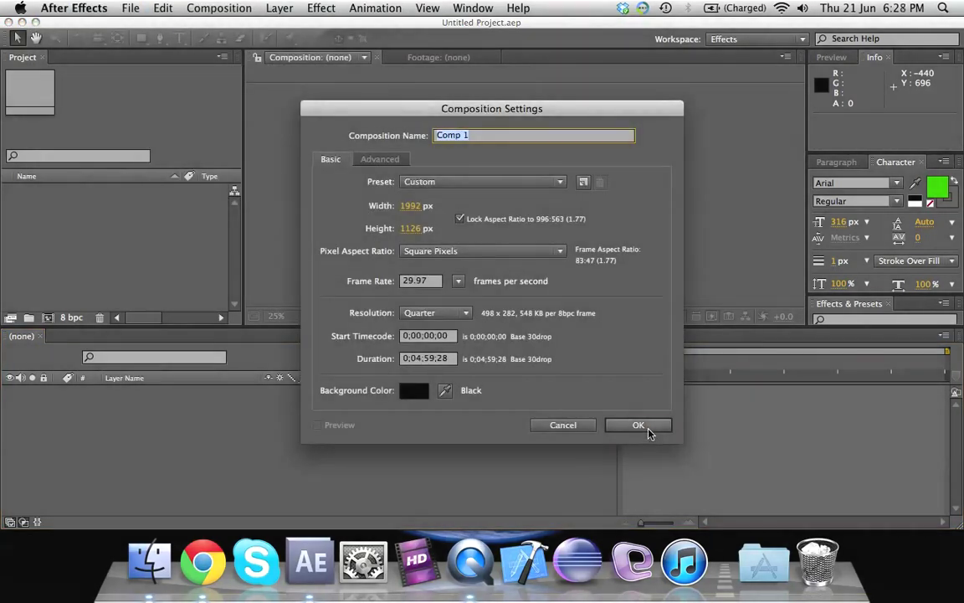
pyautogui.click(644, 426)
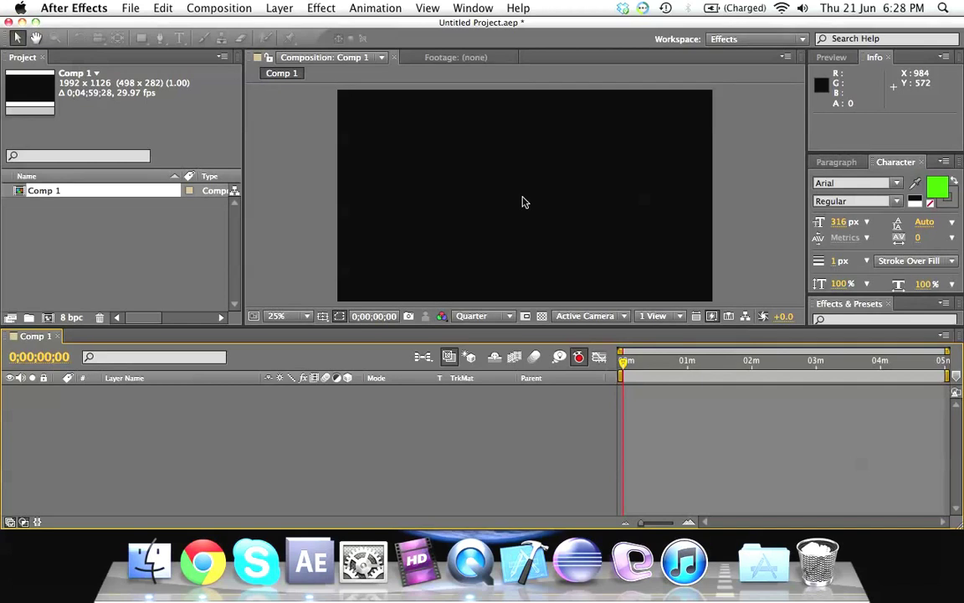
pyautogui.click(162, 203)
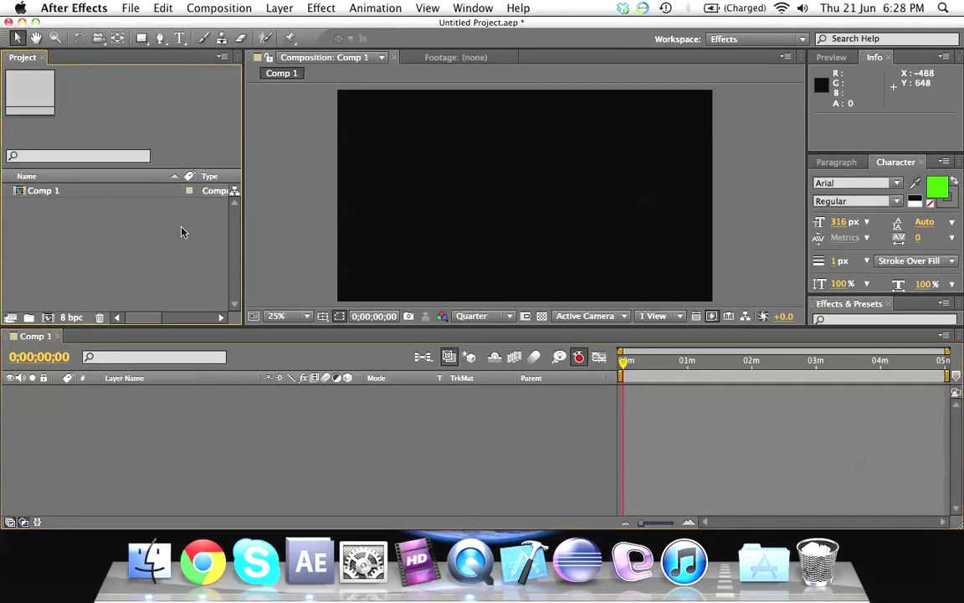
pyautogui.click(426, 191)
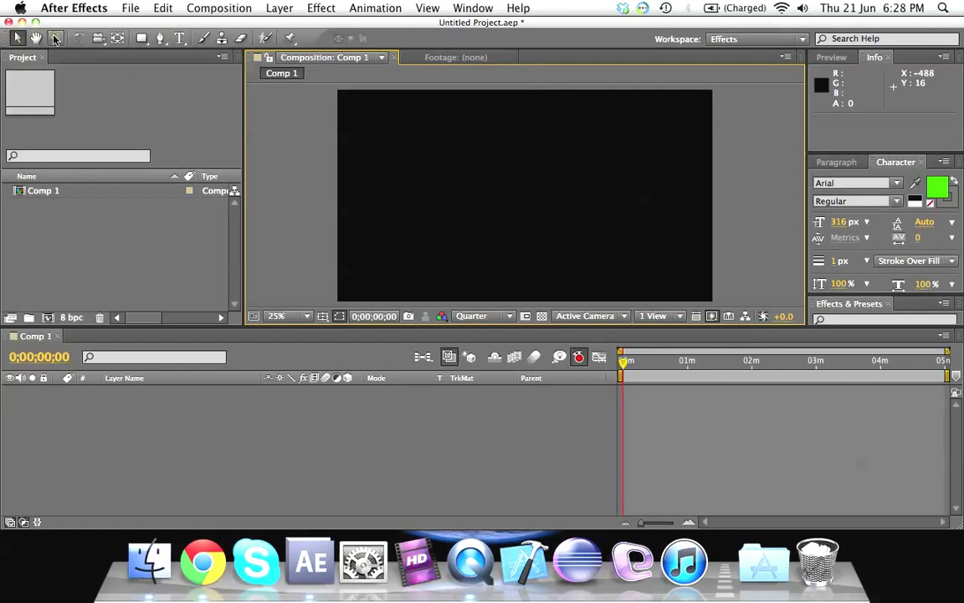
# Create a wide paragraph text box across the upper middle of the composition and enter a first name in capitals
pyautogui.click(181, 42)
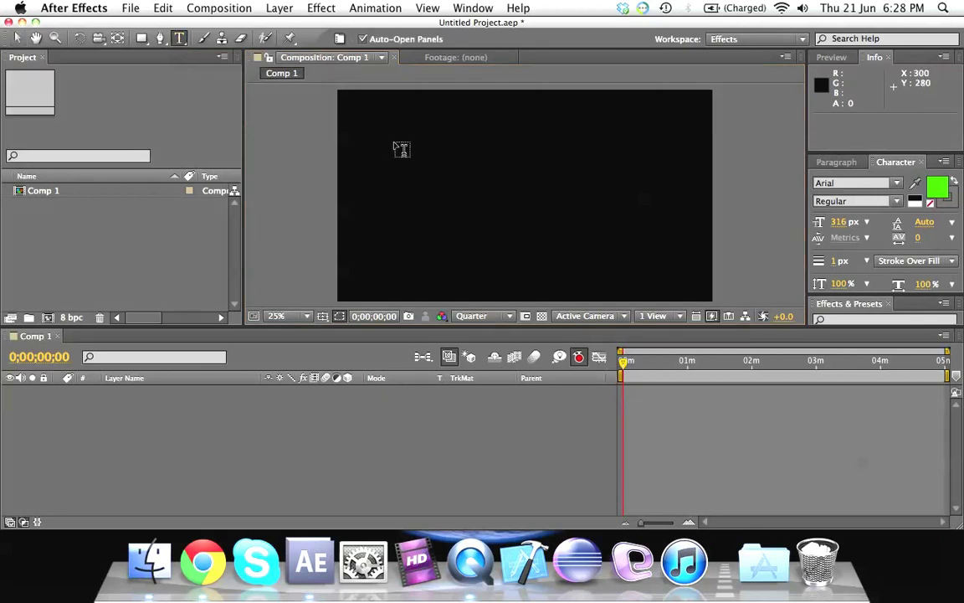
pyautogui.moveTo(370, 134); pyautogui.dragTo(679, 240)
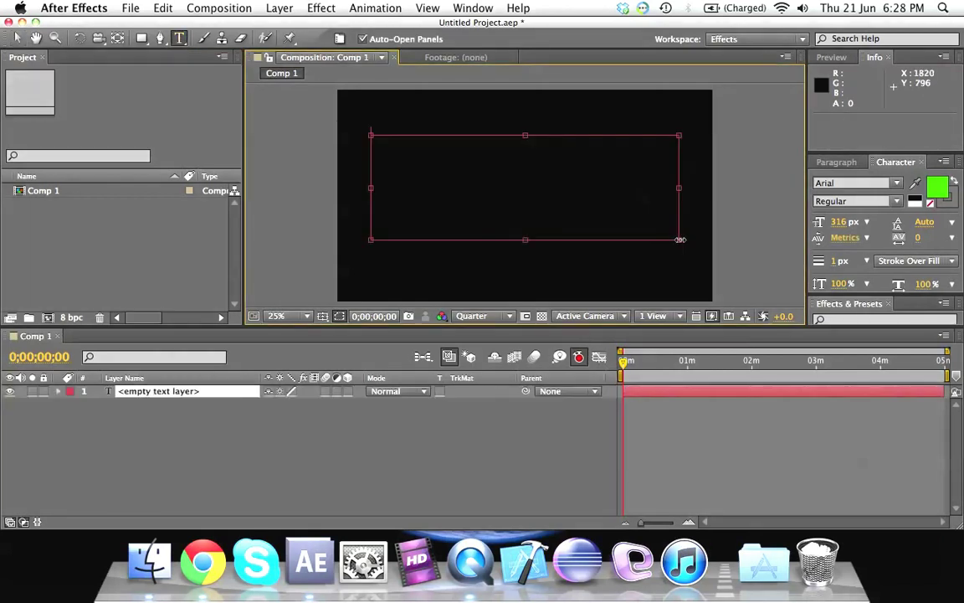
pyautogui.write('VINEET')
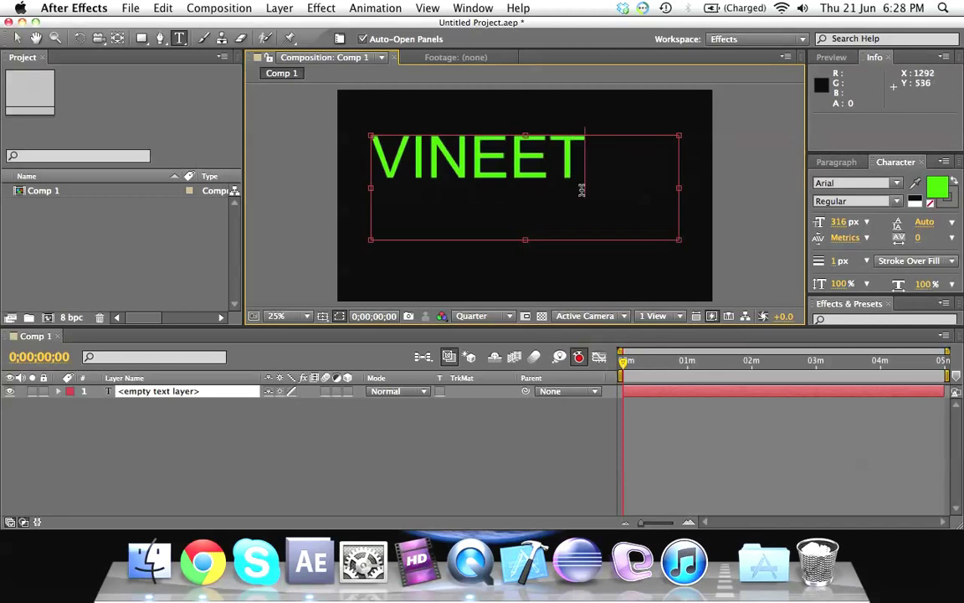
# Set the whole text's fill color to near-white FAFCFA
pyautogui.doubleClick(533, 155)
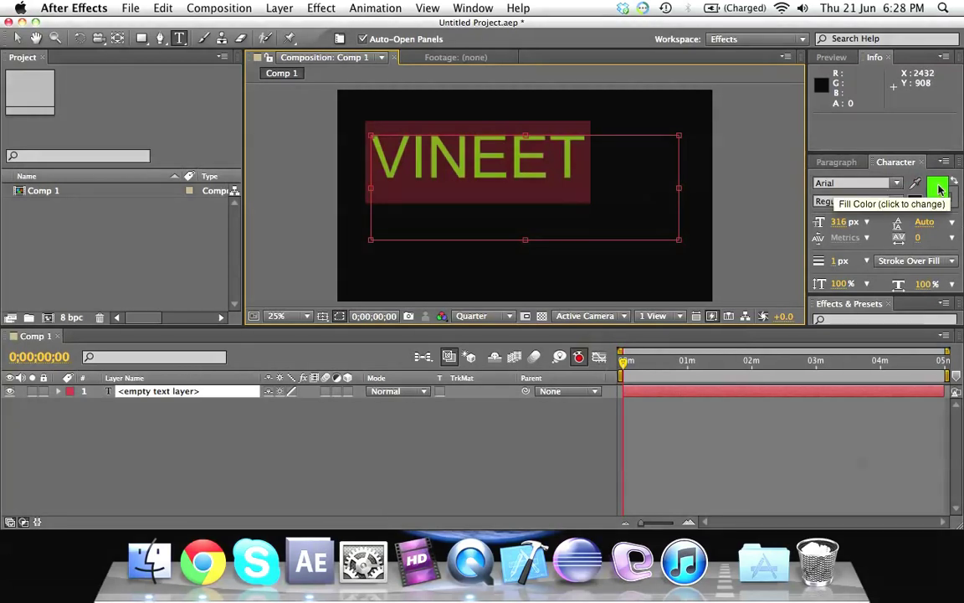
pyautogui.click(939, 189)
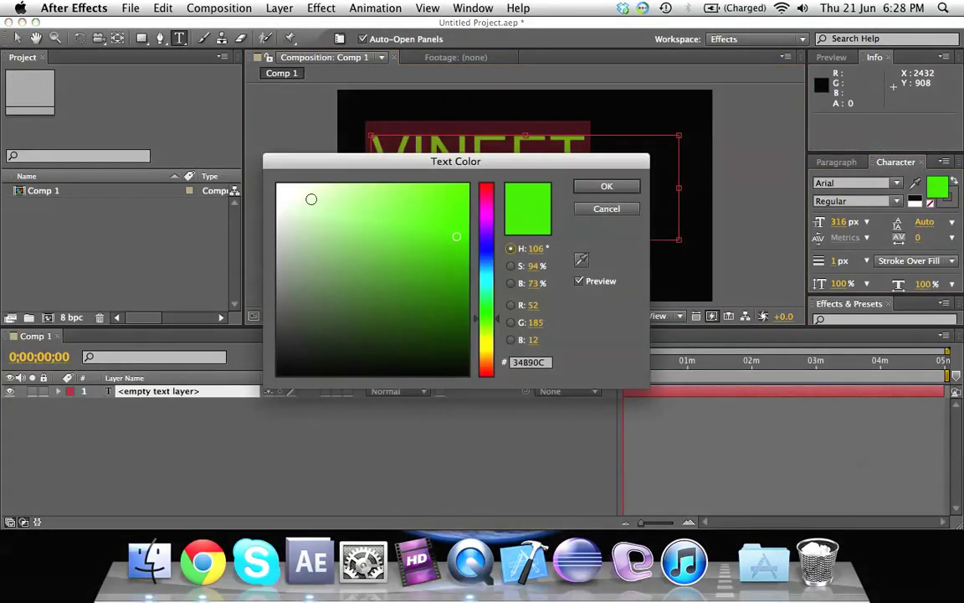
pyautogui.click(278, 188)
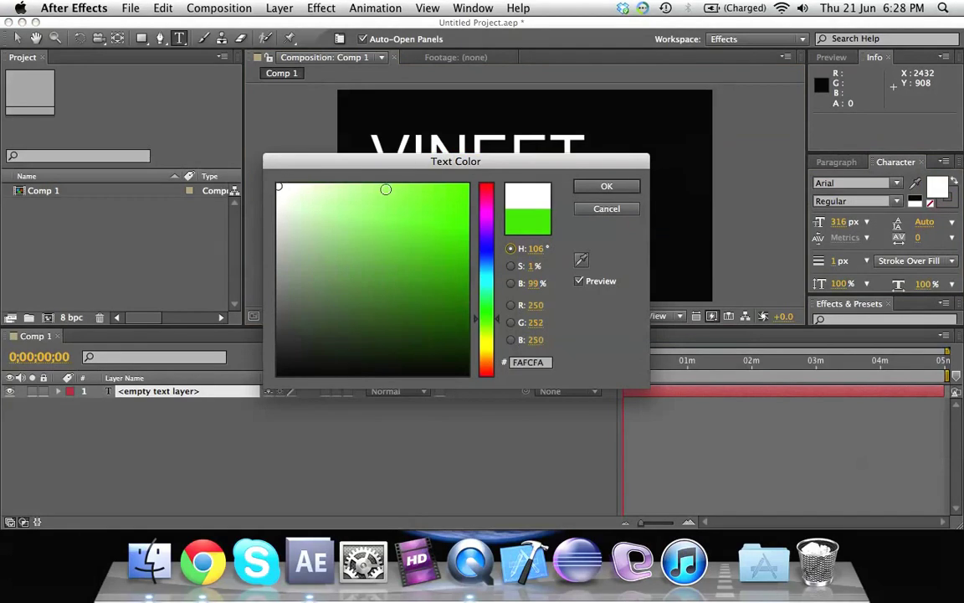
pyautogui.click(606, 186)
pyautogui.click(600, 183)
# Set the whole text's fill color to a dark pink with hue 336°
pyautogui.moveTo(604, 162); pyautogui.dragTo(336, 147)
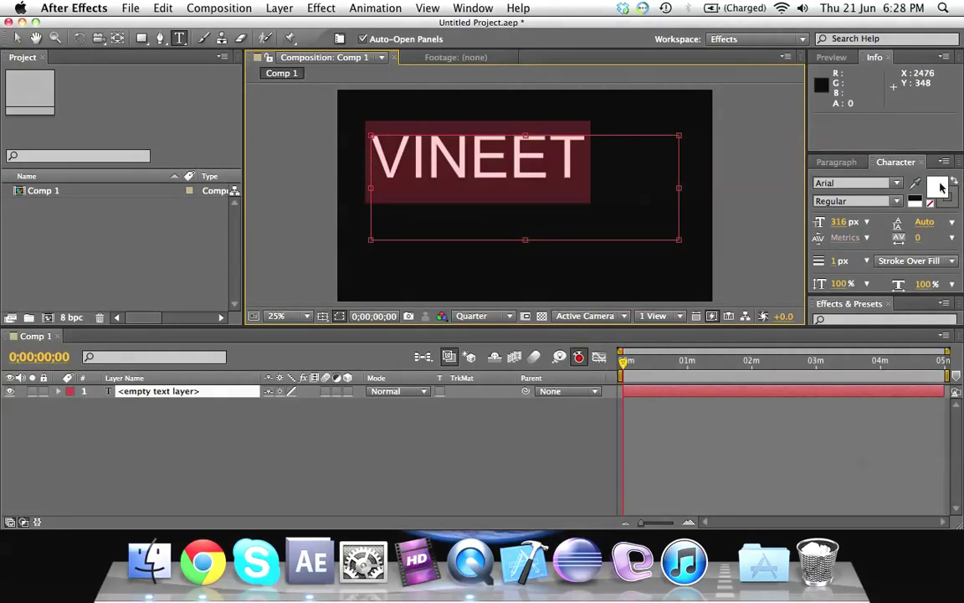
pyautogui.click(939, 191)
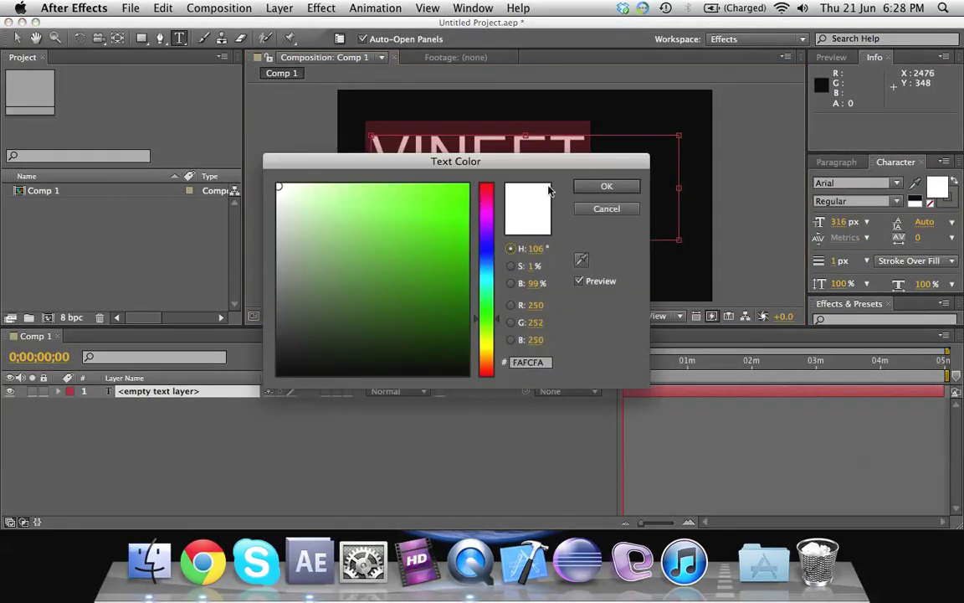
pyautogui.click(487, 196)
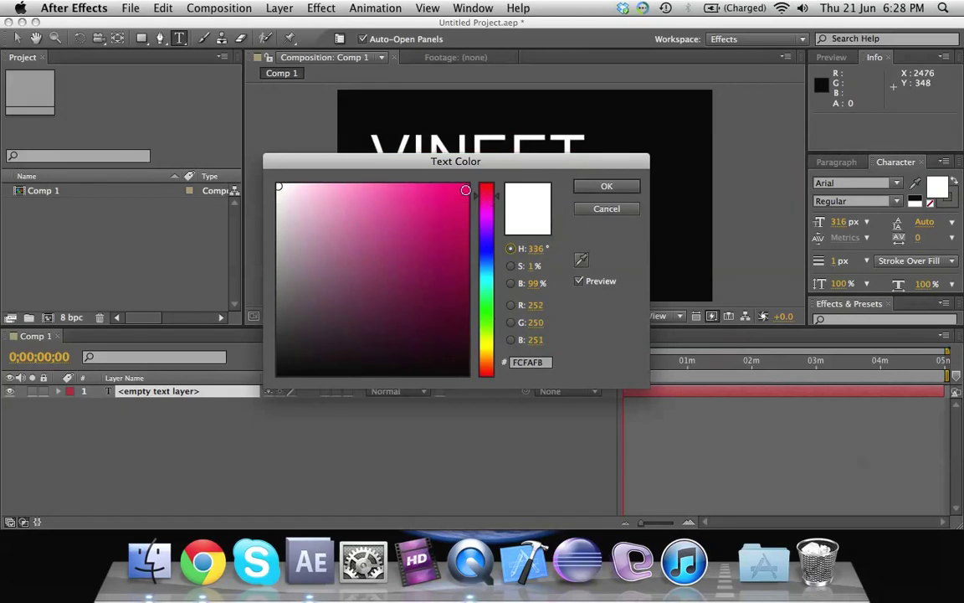
pyautogui.click(460, 245)
pyautogui.click(605, 185)
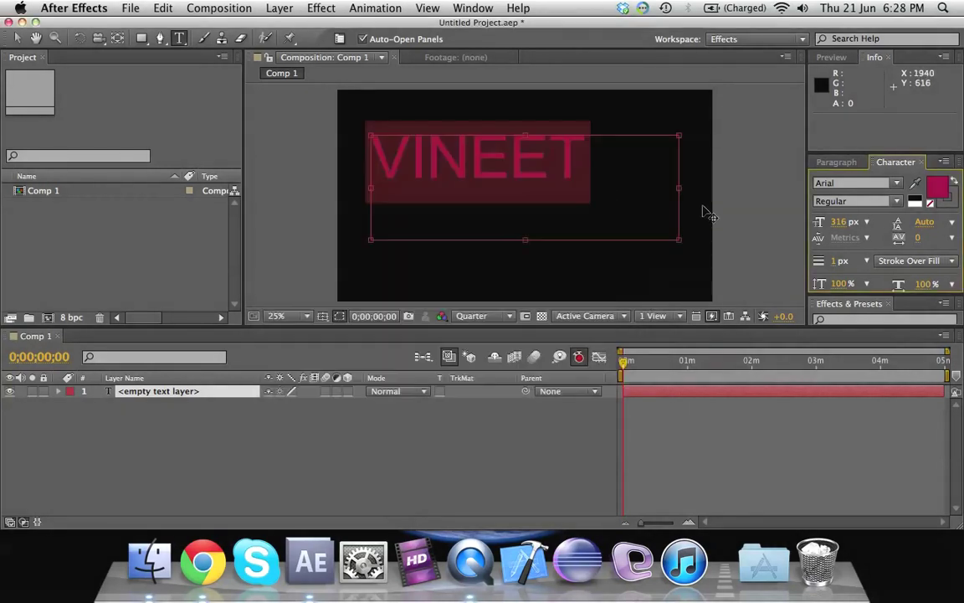
# Enlarge the whole text to a font size of 436 px
pyautogui.moveTo(590, 155); pyautogui.dragTo(387, 155)
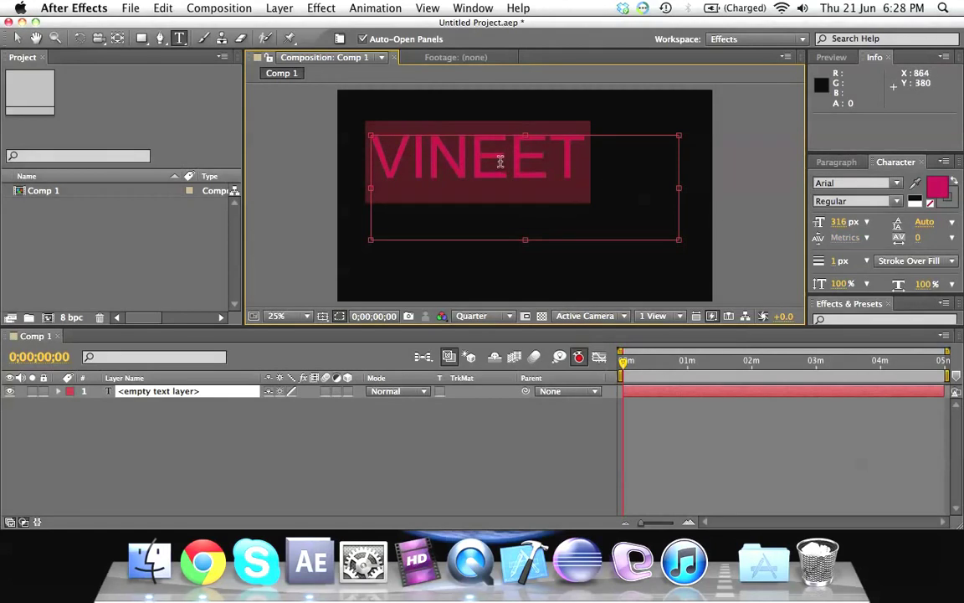
pyautogui.click(853, 226)
pyautogui.press('Up')
pyautogui.press('Up')
pyautogui.press('Up')
pyautogui.press('Up')
pyautogui.press('Up')
pyautogui.press('Up')
pyautogui.press('Up')
pyautogui.press('Up')
pyautogui.press('Up')
pyautogui.press('Up')
pyautogui.press('Up')
pyautogui.press('Up')
pyautogui.press('Up')
pyautogui.press('Up')
pyautogui.press('Up')
pyautogui.press('Up')
pyautogui.press('Up')
pyautogui.press('Up')
pyautogui.press('Up')
pyautogui.press('Up')
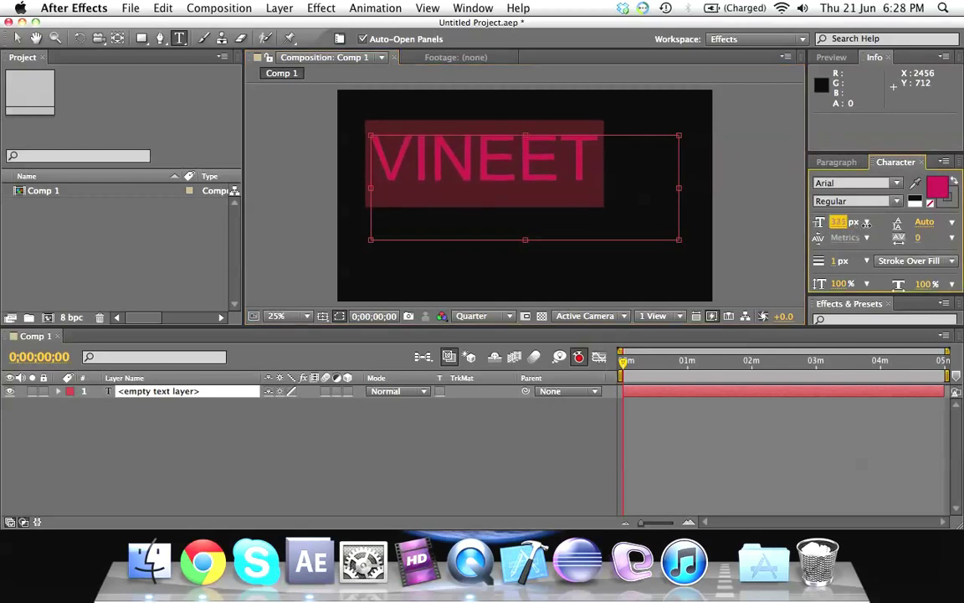
pyautogui.hotkey('shift', 'Up')
pyautogui.hotkey('shift', 'Up')
pyautogui.hotkey('shift', 'Up')
pyautogui.hotkey('shift', 'Up')
pyautogui.hotkey('shift', 'Up')
pyautogui.hotkey('shift', 'Up')
pyautogui.hotkey('shift', 'Up')
pyautogui.hotkey('shift', 'Up')
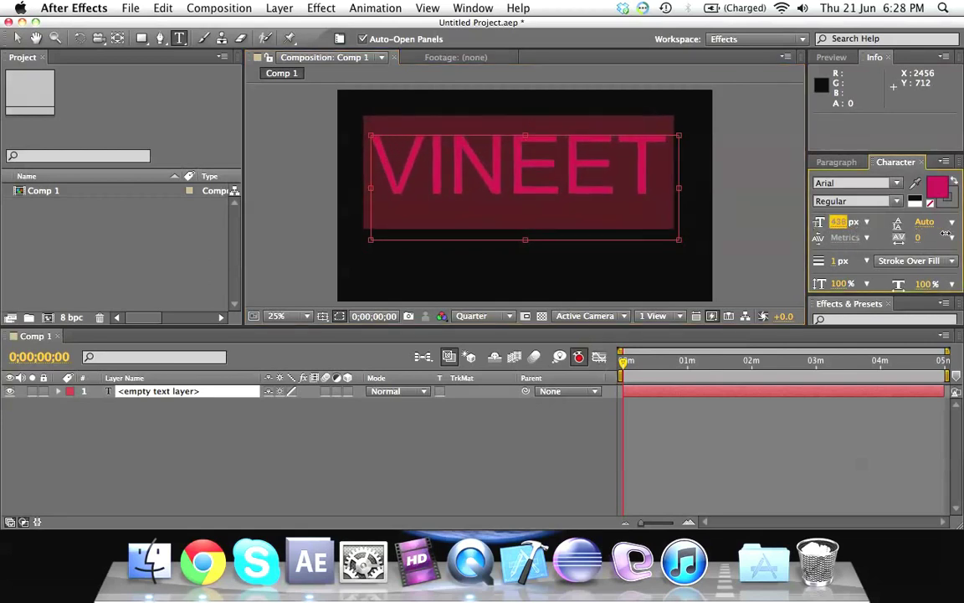
pyautogui.click(215, 426)
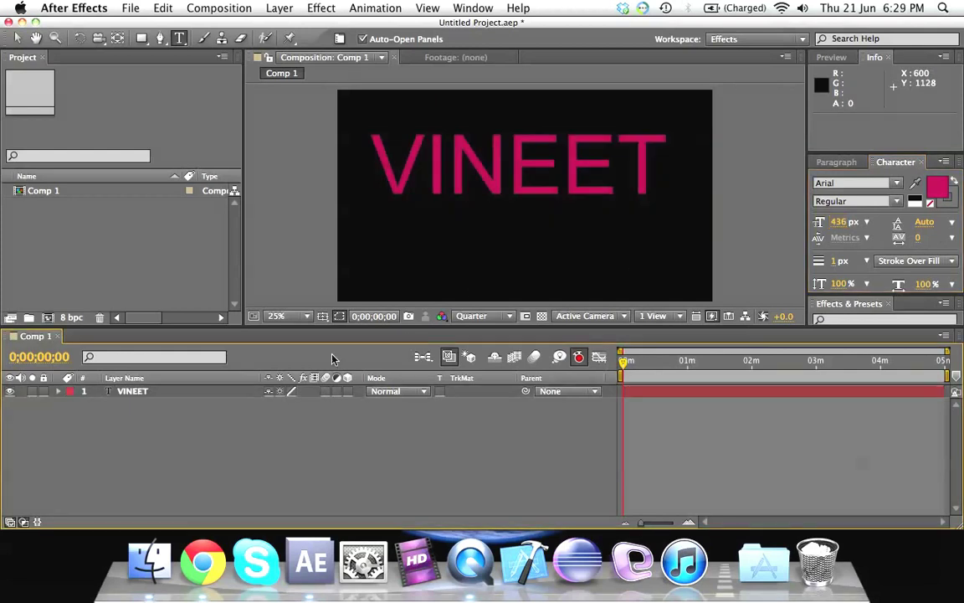
pyautogui.click(144, 399)
pyautogui.press('Return')
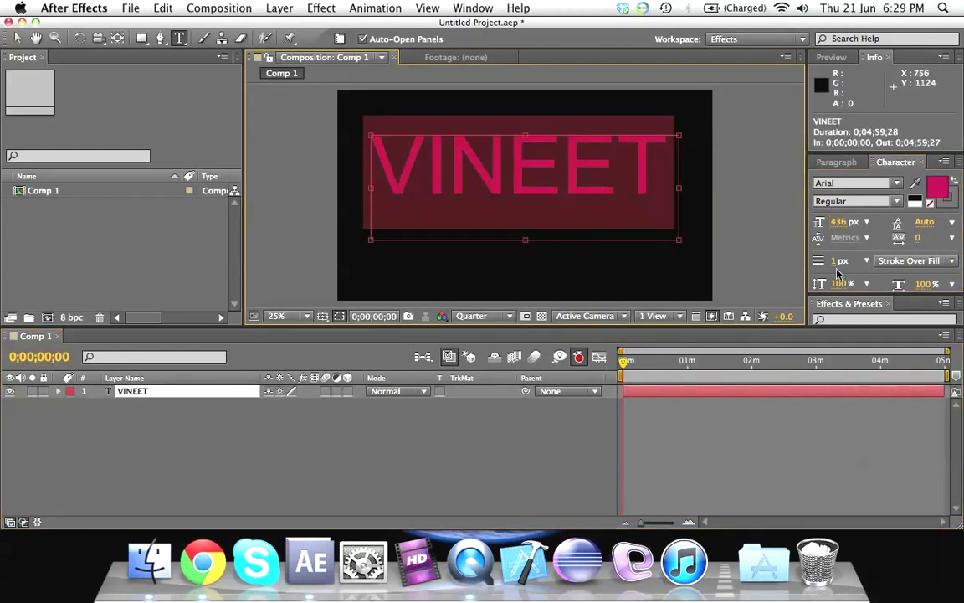
pyautogui.click(362, 454)
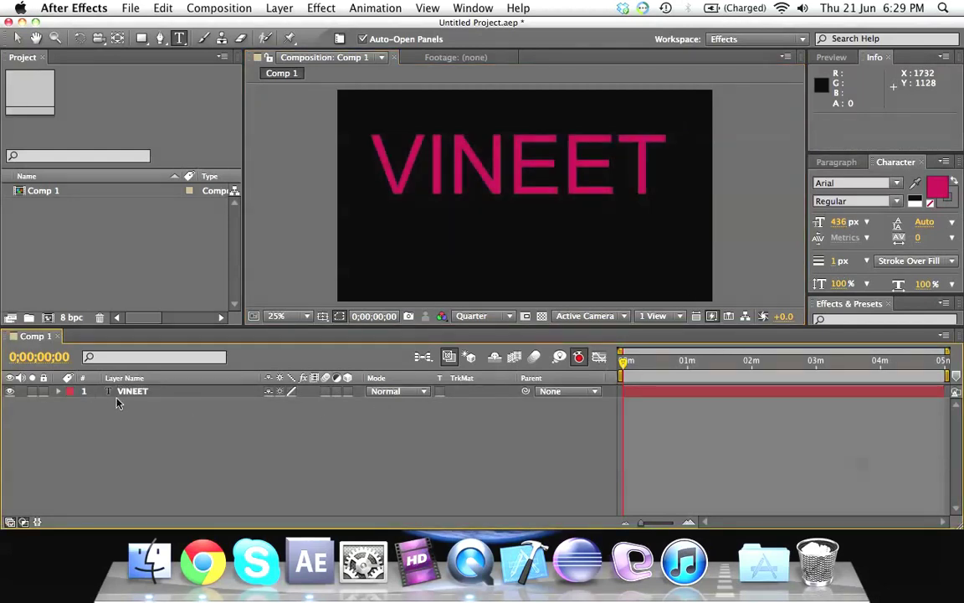
pyautogui.doubleClick(475, 161)
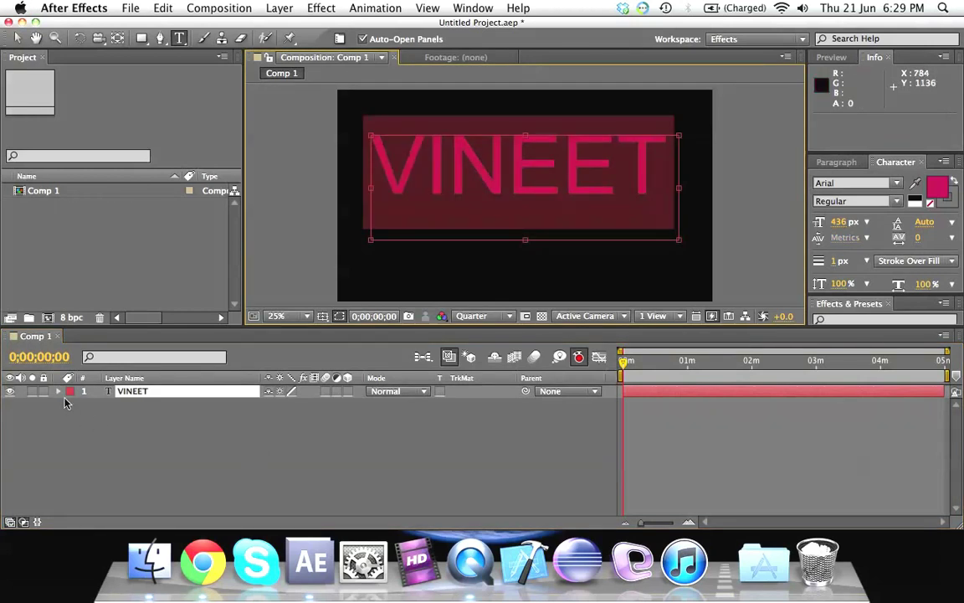
# Expand the text layer's properties and add an Opacity text animator to it
pyautogui.click(194, 391)
pyautogui.click(157, 393)
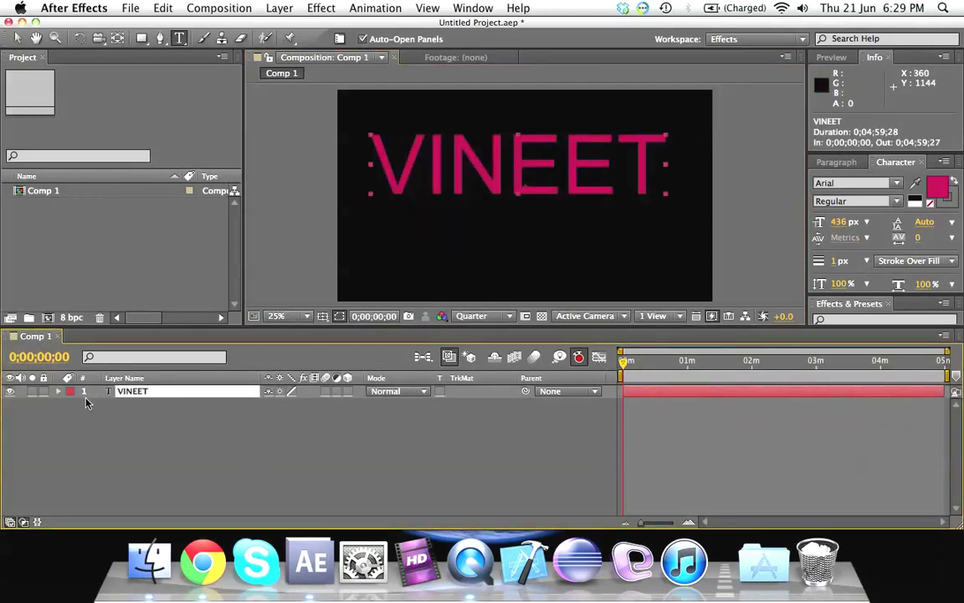
pyautogui.click(59, 392)
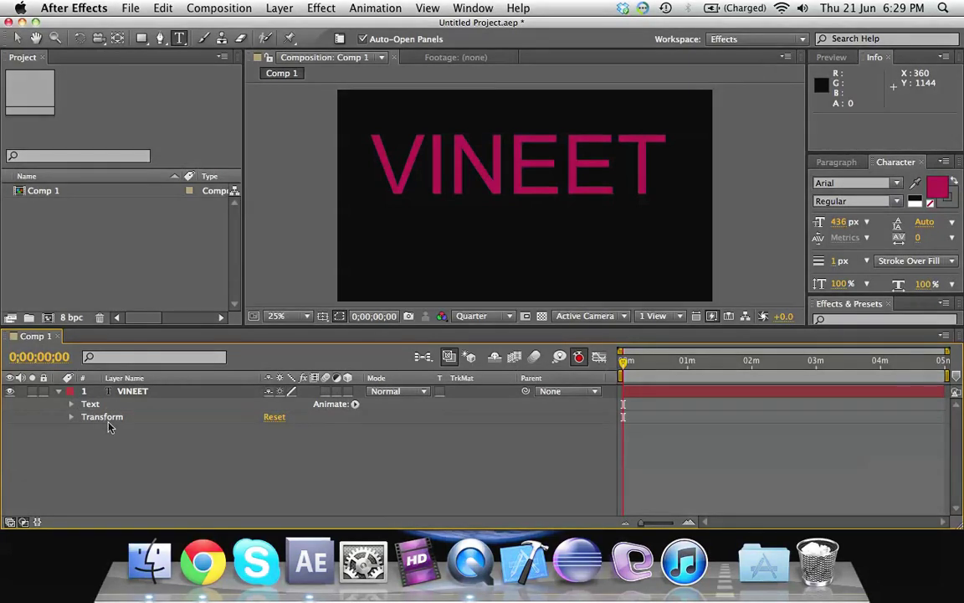
pyautogui.click(354, 404)
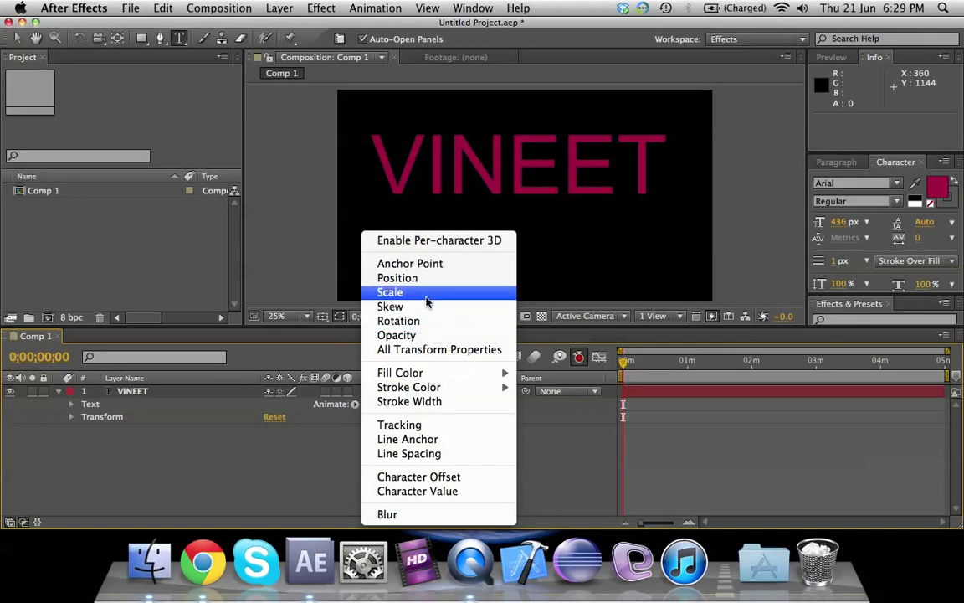
pyautogui.click(397, 335)
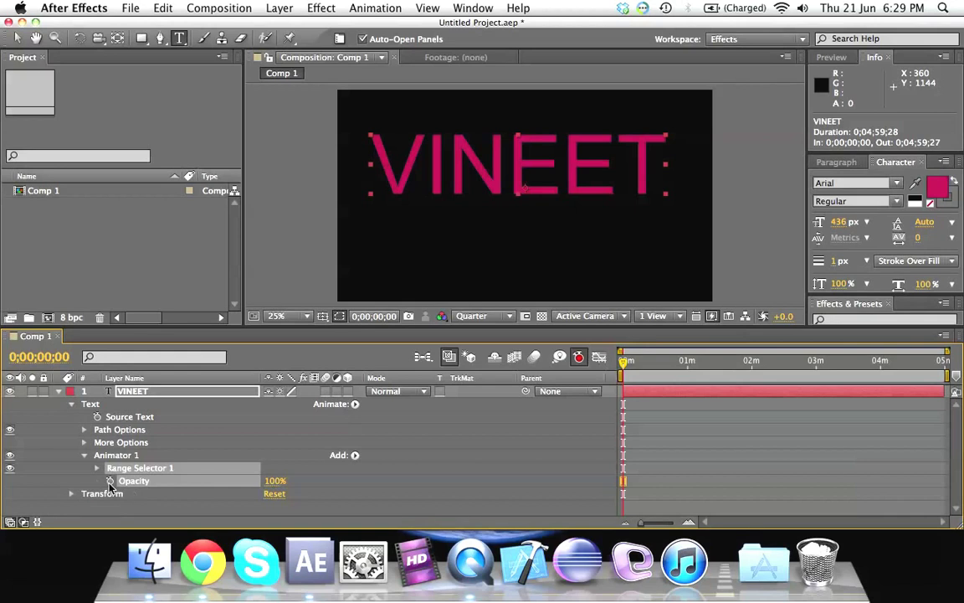
# Keyframe the text animator's Opacity from 100% at 0;00;00;00 to 0% at 0;04;00;29
pyautogui.click(71, 495)
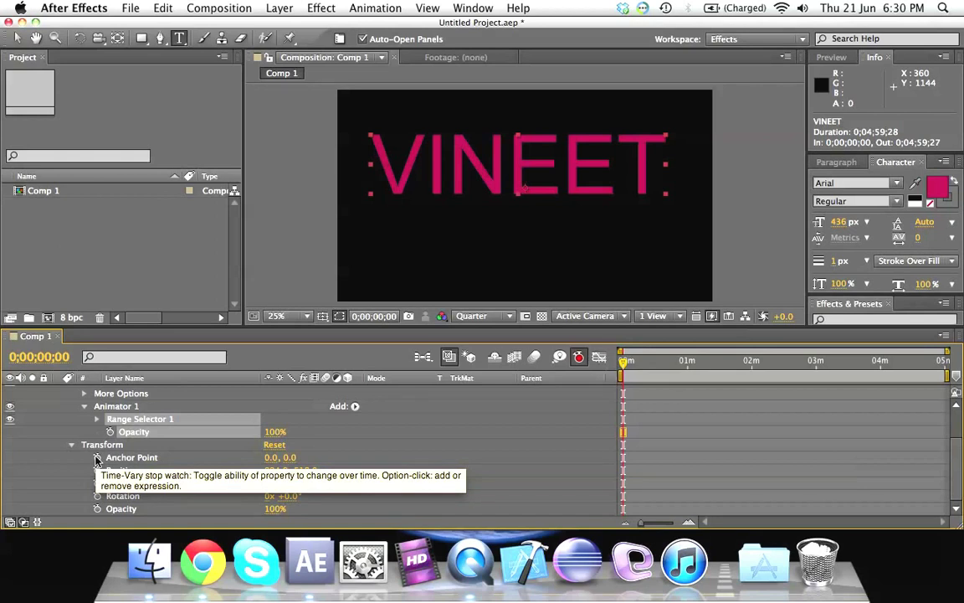
pyautogui.scroll(2, 100, 469)
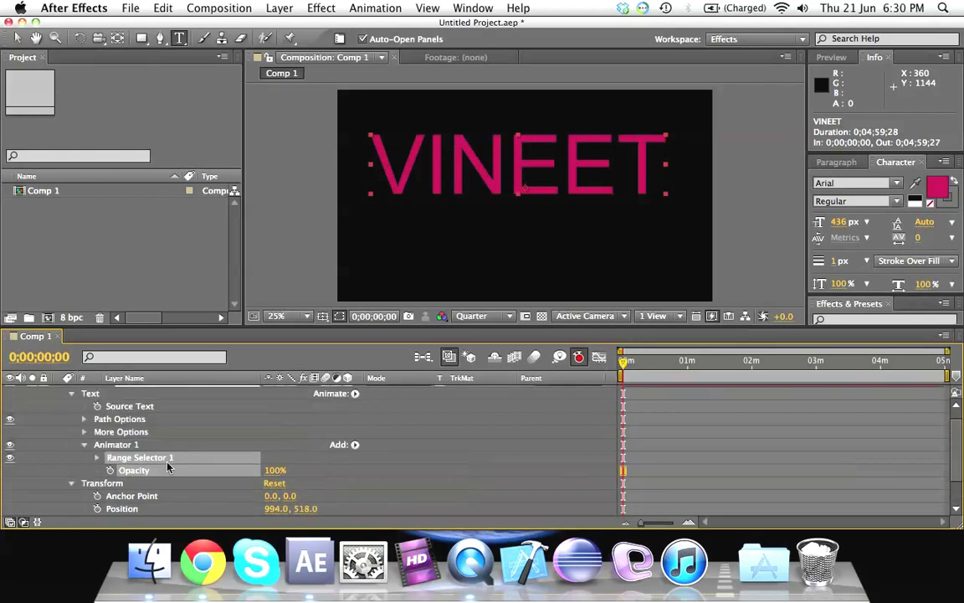
pyautogui.click(110, 469)
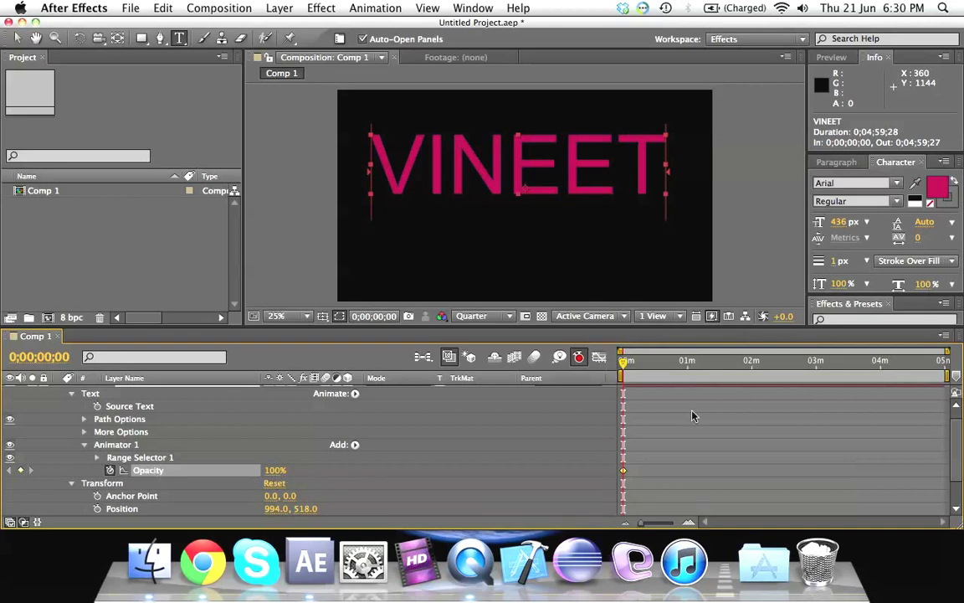
pyautogui.moveTo(626, 362); pyautogui.dragTo(882, 385)
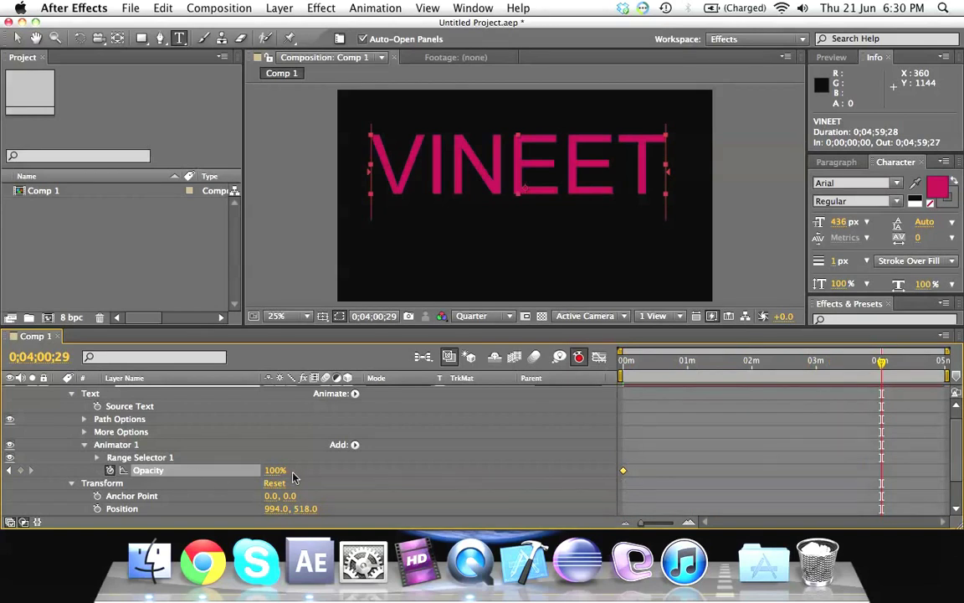
pyautogui.moveTo(275, 474); pyautogui.dragTo(180, 470)
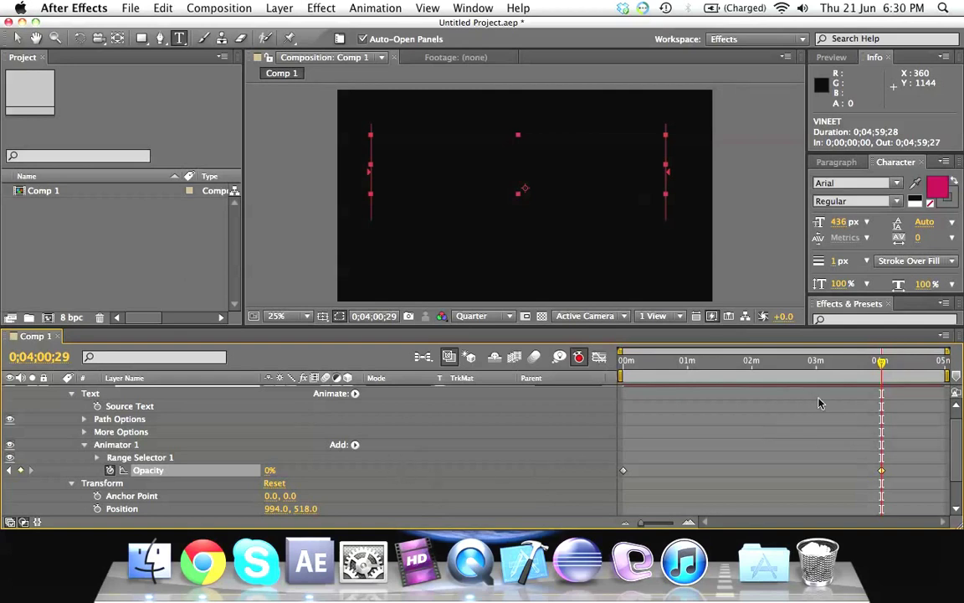
# Make the timeline area slightly taller and return the current time to 0;00;00;00
pyautogui.moveTo(880, 362)
pyautogui.mouseDown()
pyautogui.moveTo(623, 365)
pyautogui.moveTo(887, 372)
pyautogui.mouseUp()
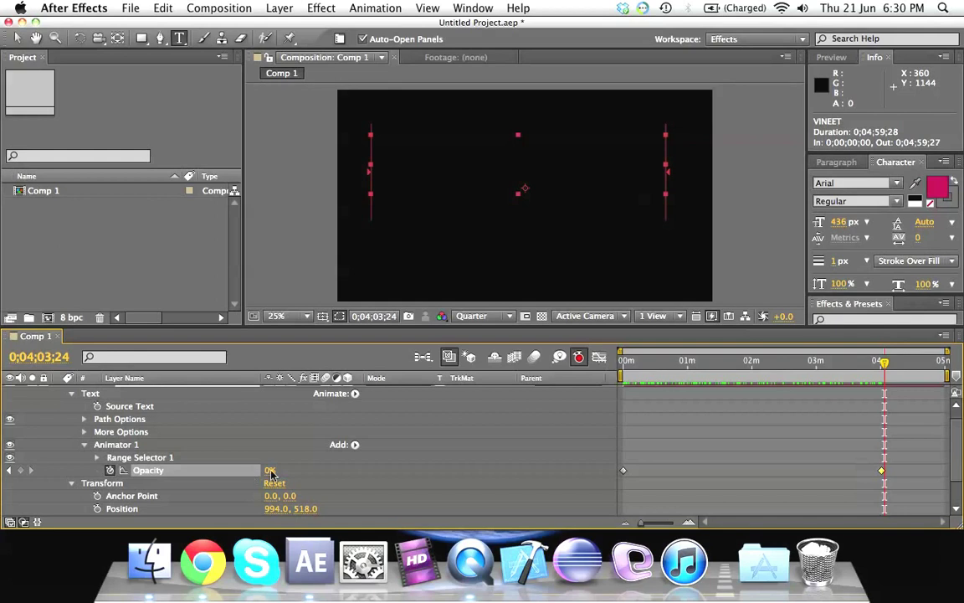
pyautogui.moveTo(709, 326); pyautogui.dragTo(702, 358)
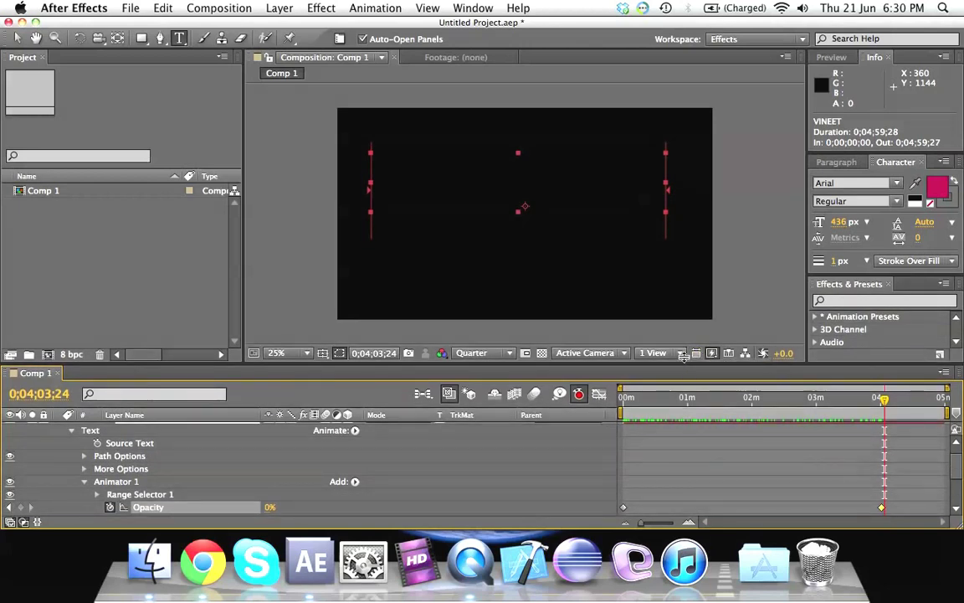
pyautogui.moveTo(684, 362); pyautogui.dragTo(686, 304)
pyautogui.moveTo(762, 341); pyautogui.dragTo(750, 347)
pyautogui.press('Home')
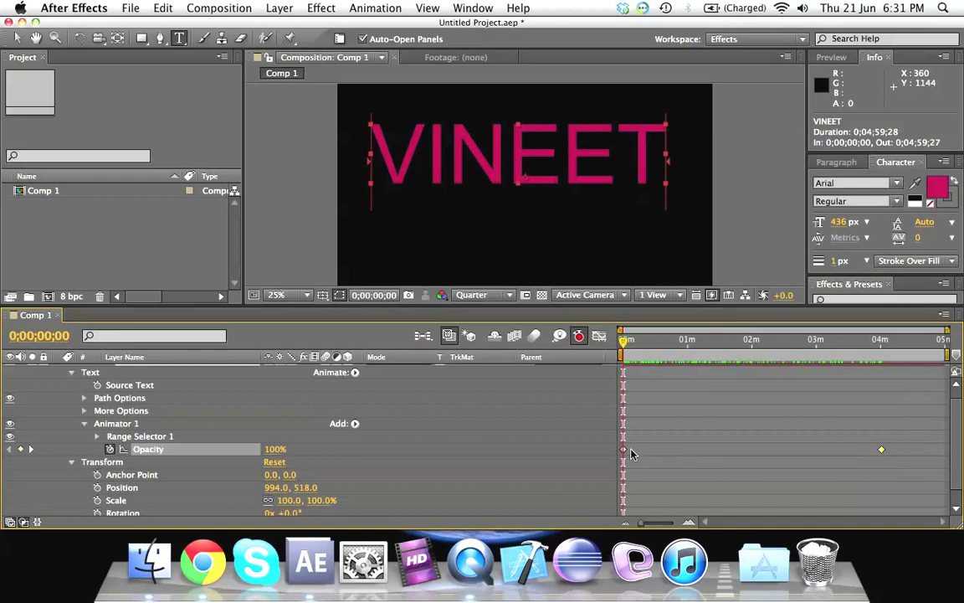
# Move the ending Opacity keyframe to 0;00;54;22 and scrub through the shortened fade-out
pyautogui.moveTo(881, 449); pyautogui.dragTo(696, 449)
pyautogui.moveTo(680, 452); pyautogui.dragTo(682, 451)
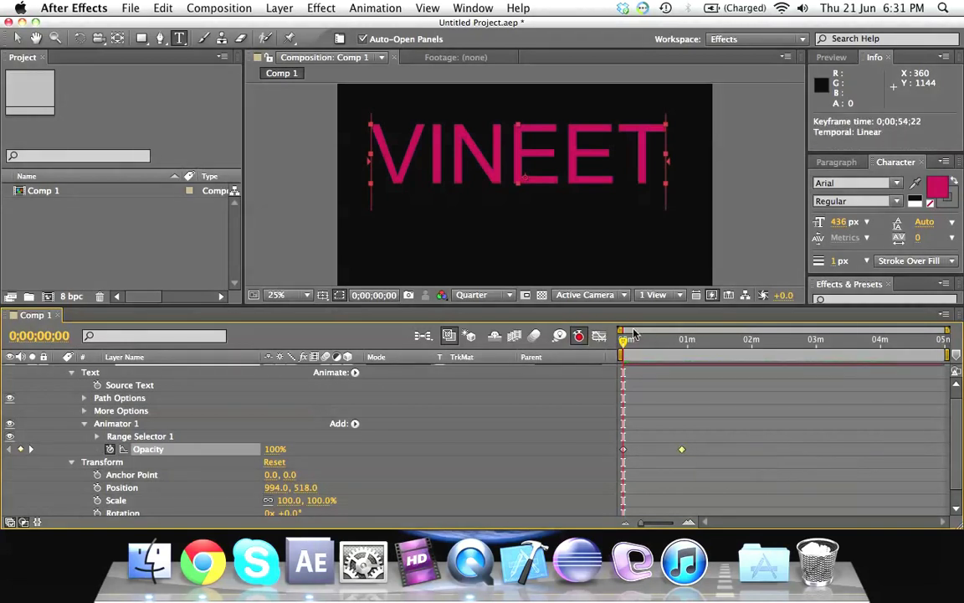
pyautogui.click(645, 341)
pyautogui.moveTo(650, 347); pyautogui.dragTo(614, 359)
# Try the starting Opacity keyframe at 0;02;15;17 to reverse the fade, and move it back to just before the composition's start, at -0;00;06;10
pyautogui.moveTo(624, 453); pyautogui.dragTo(733, 456)
pyautogui.moveTo(624, 339); pyautogui.dragTo(623, 361)
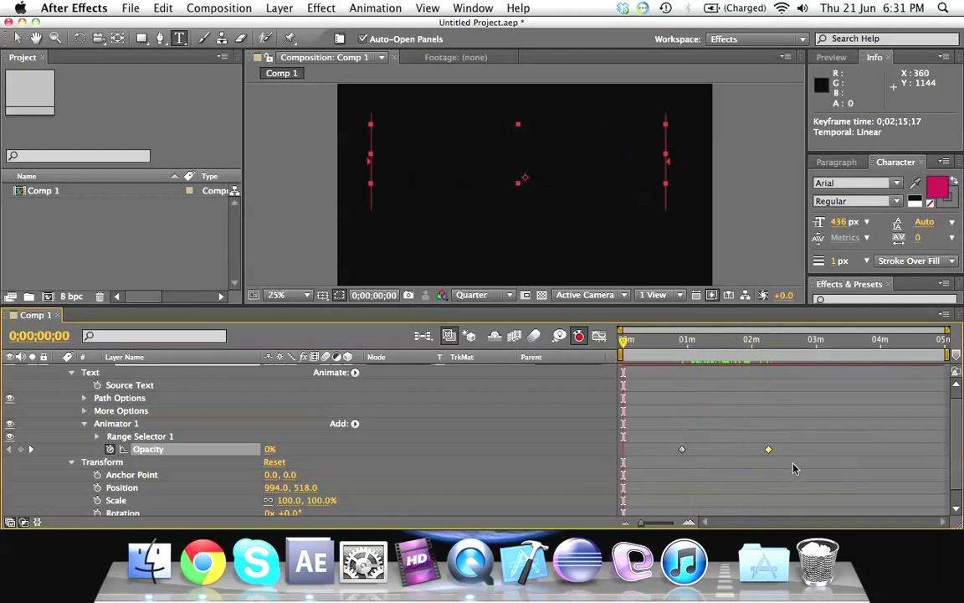
pyautogui.moveTo(771, 458); pyautogui.dragTo(635, 477)
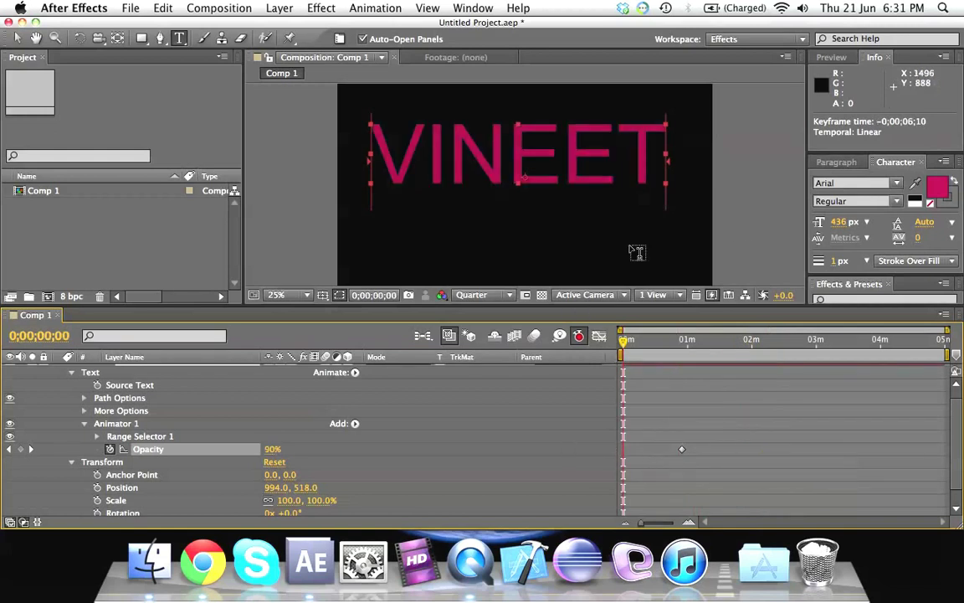
# Select the text layer and shrink the timeline area to make room for the Effects & Presets list
pyautogui.click(685, 209)
pyautogui.click(161, 375)
pyautogui.press('Return')
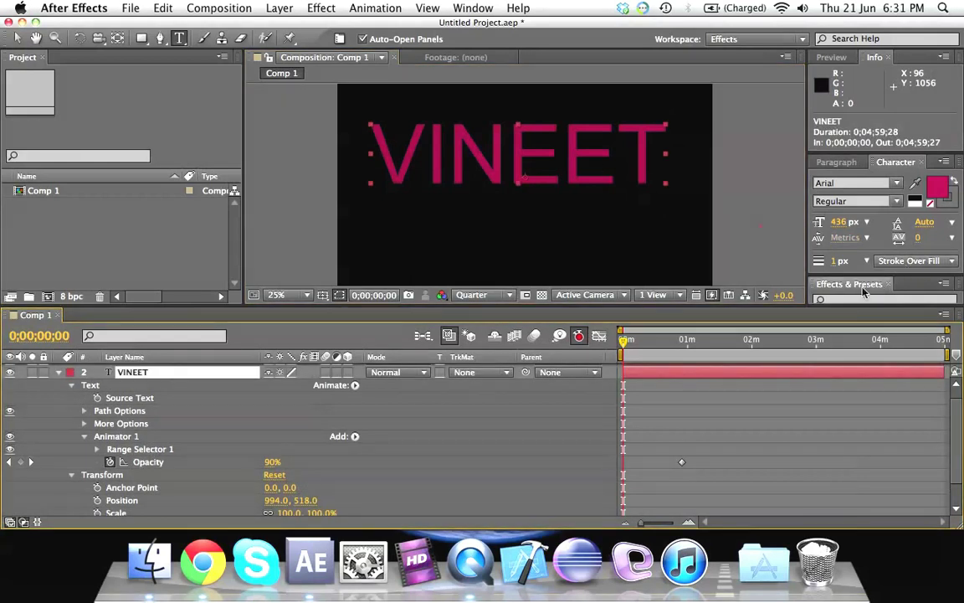
pyautogui.moveTo(846, 305); pyautogui.dragTo(846, 463)
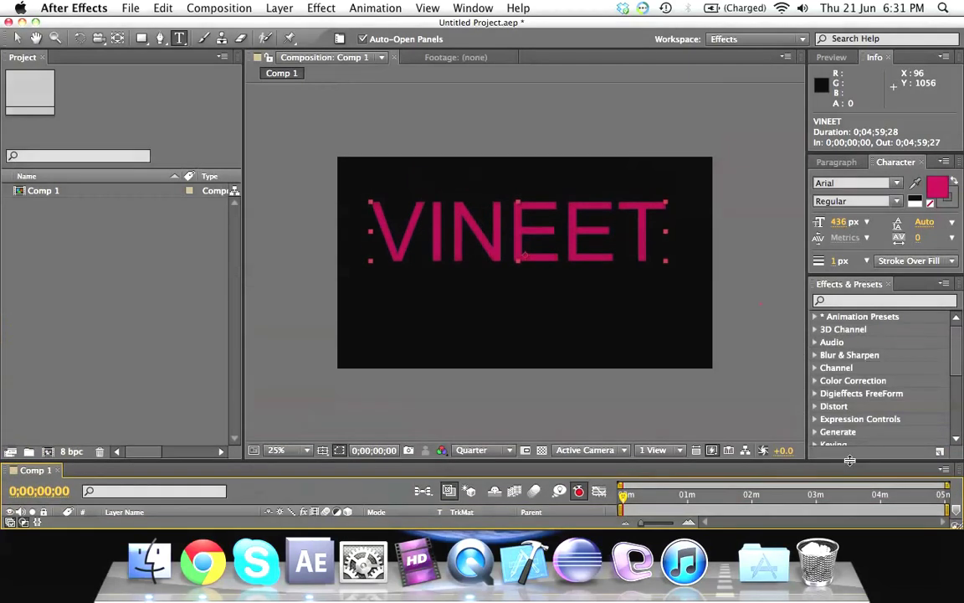
# Expand the Text effects category and switch the Effects & Presets list to Finder Folders grouping
pyautogui.scroll(-8, 894, 378)
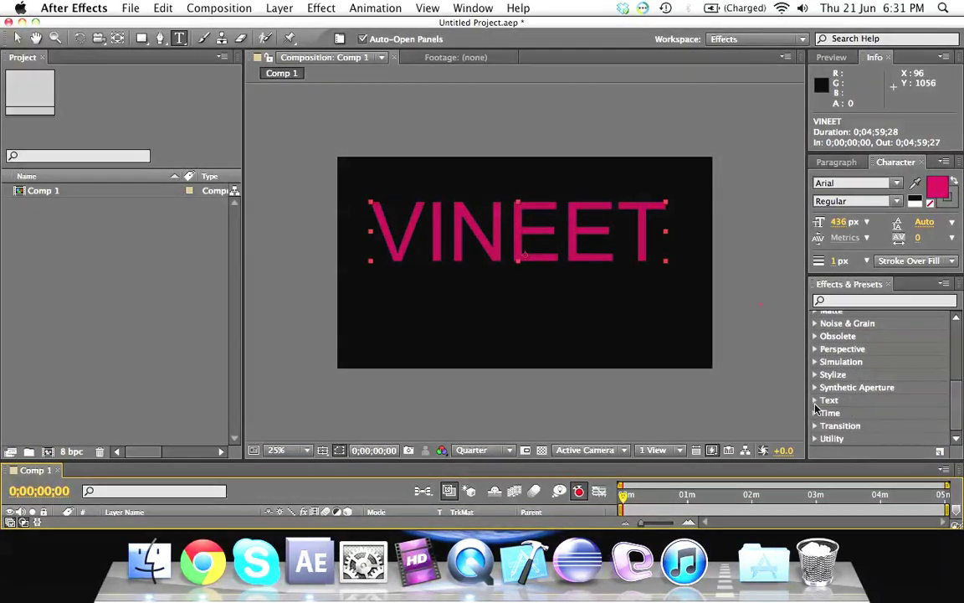
pyautogui.click(829, 400)
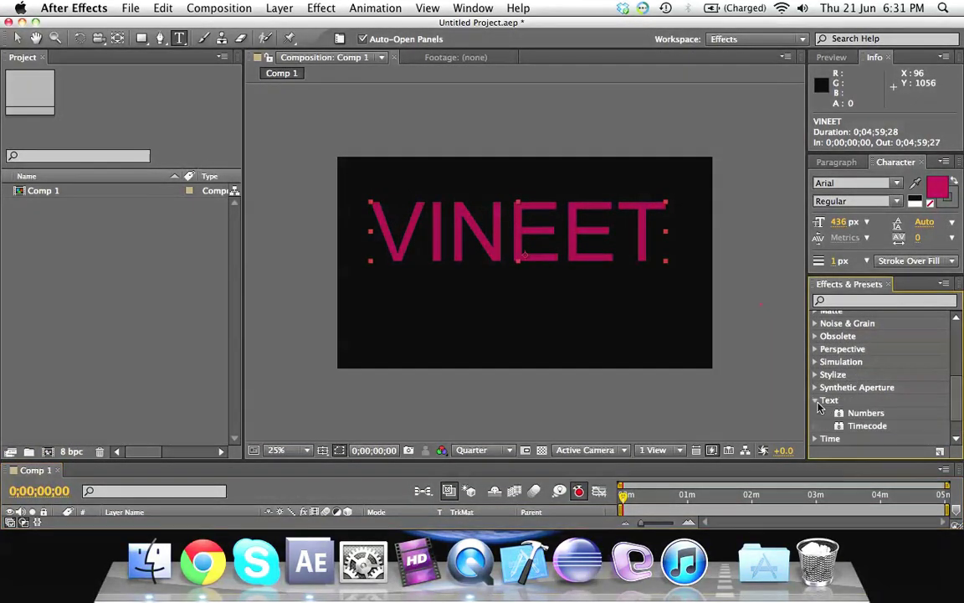
pyautogui.rightClick(859, 287)
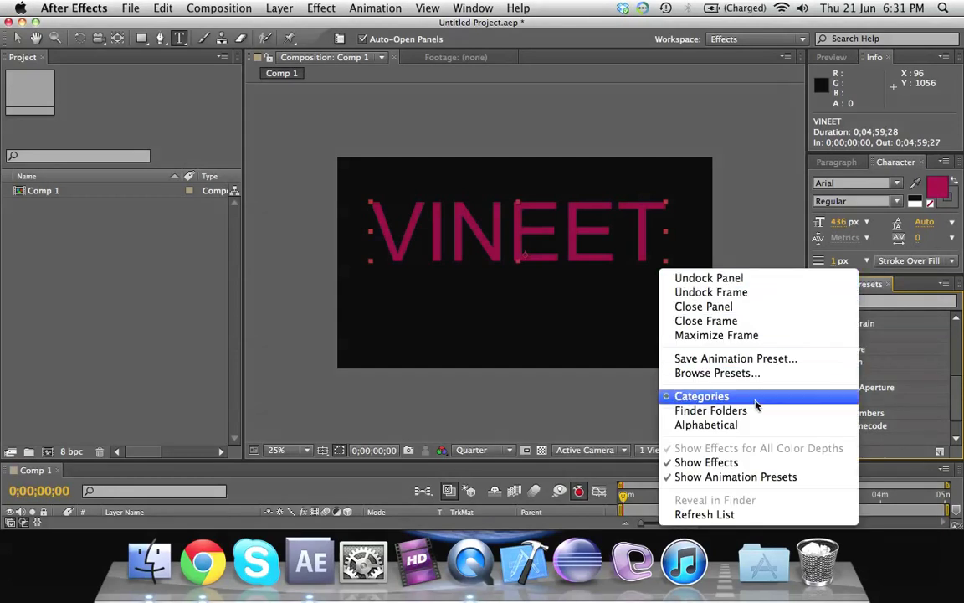
pyautogui.click(678, 410)
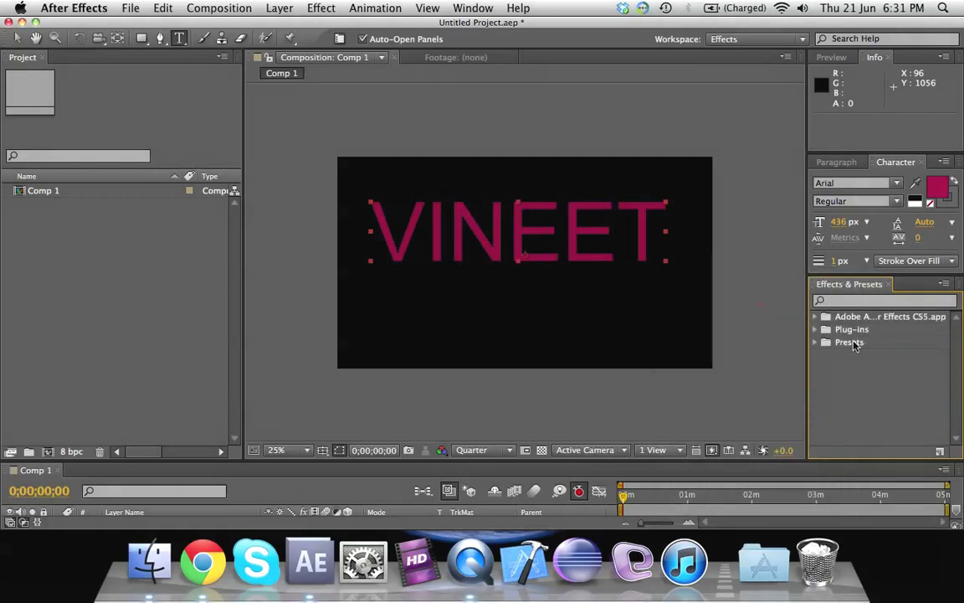
# Apply the Center Spiral preset from the Animate In folder of the Text presets to the text layer
pyautogui.doubleClick(862, 343)
pyautogui.scroll(-5, 858, 368)
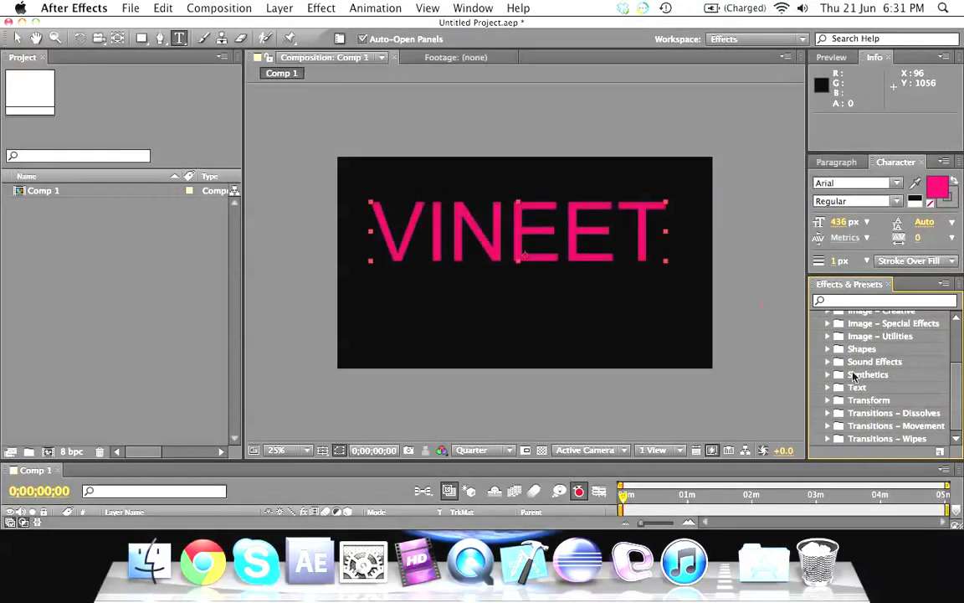
pyautogui.doubleClick(857, 387)
pyautogui.scroll(-3, 887, 377)
pyautogui.scroll(-3, 902, 390)
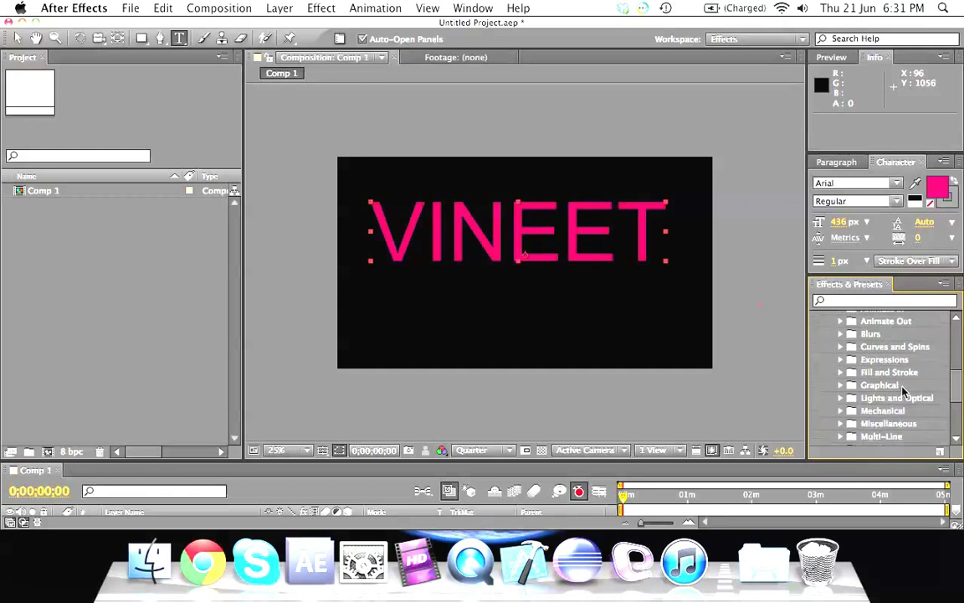
pyautogui.scroll(4, 891, 385)
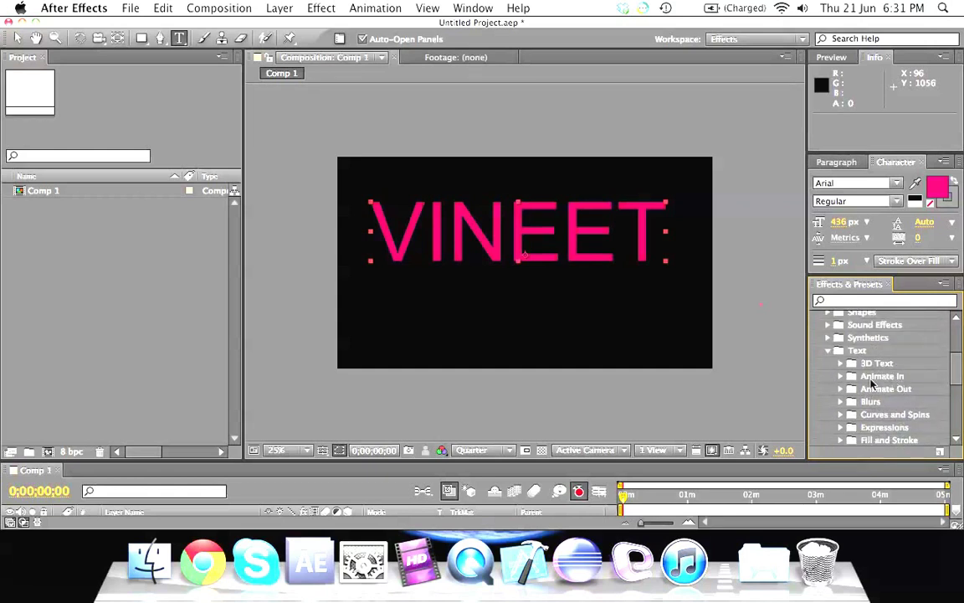
pyautogui.click(841, 377)
pyautogui.scroll(-3, 845, 368)
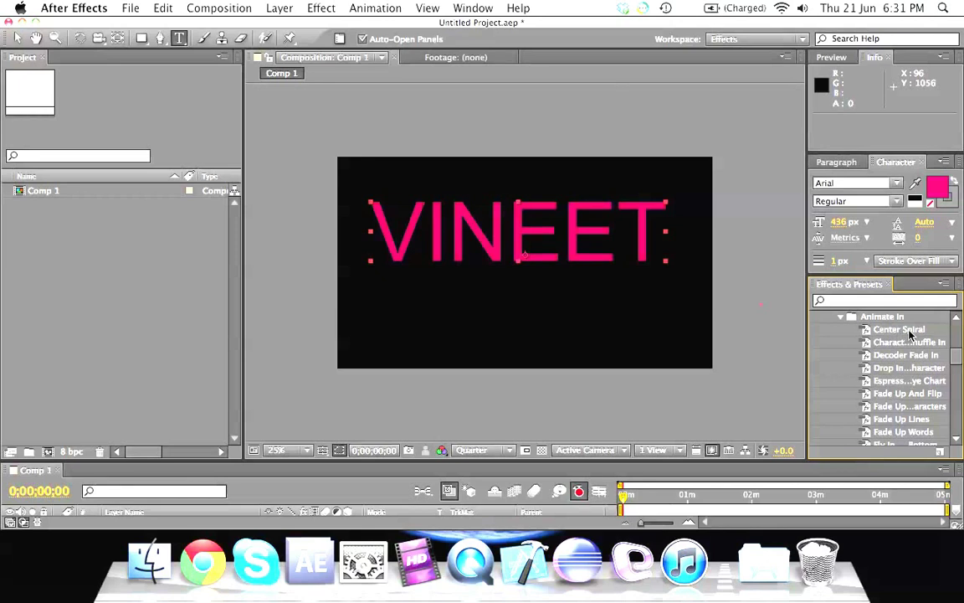
pyautogui.moveTo(910, 334); pyautogui.dragTo(544, 262)
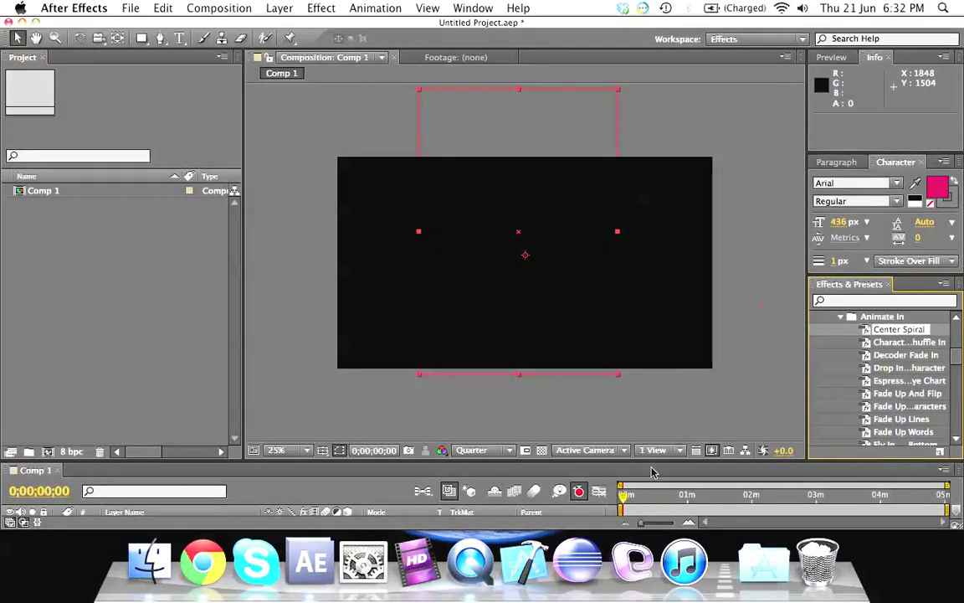
# Enlarge the timeline area and scrub the first moments of the text's Center Spiral animation, returning to 0;00;00;00
pyautogui.moveTo(652, 461); pyautogui.dragTo(652, 350)
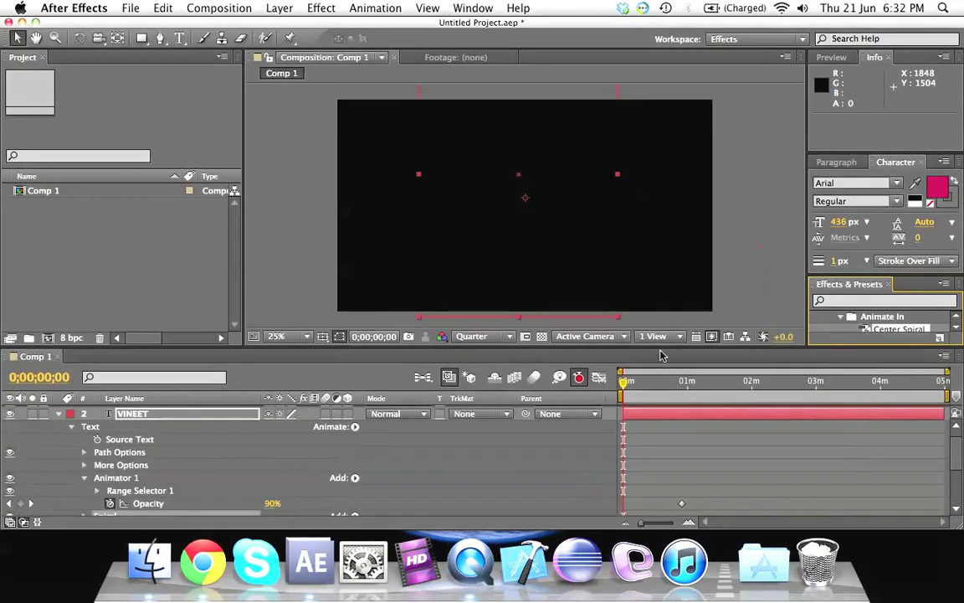
pyautogui.click(626, 384)
pyautogui.moveTo(626, 386)
pyautogui.mouseDown()
pyautogui.moveTo(634, 385)
pyautogui.moveTo(624, 387)
pyautogui.mouseUp()
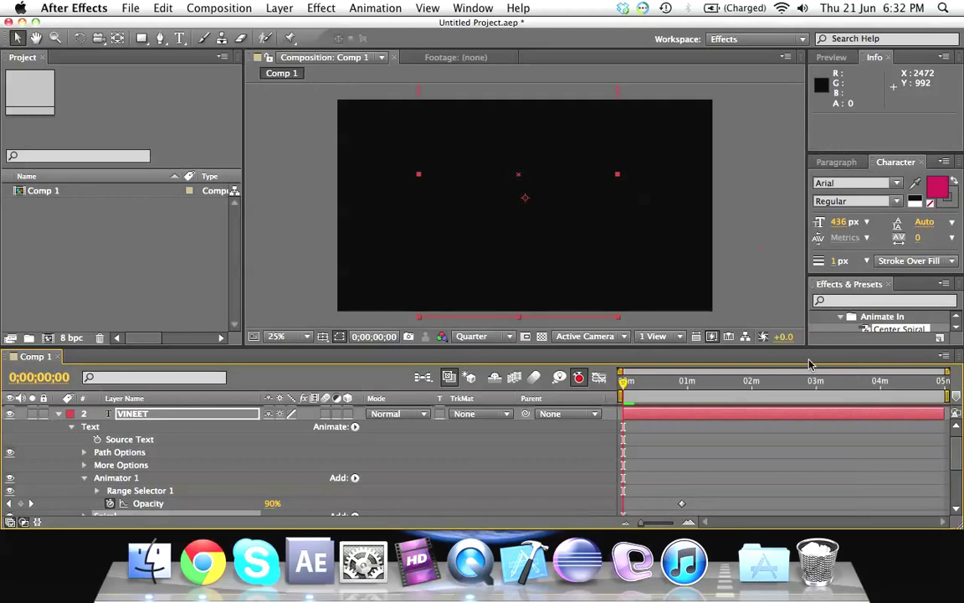
pyautogui.moveTo(813, 346); pyautogui.dragTo(816, 415)
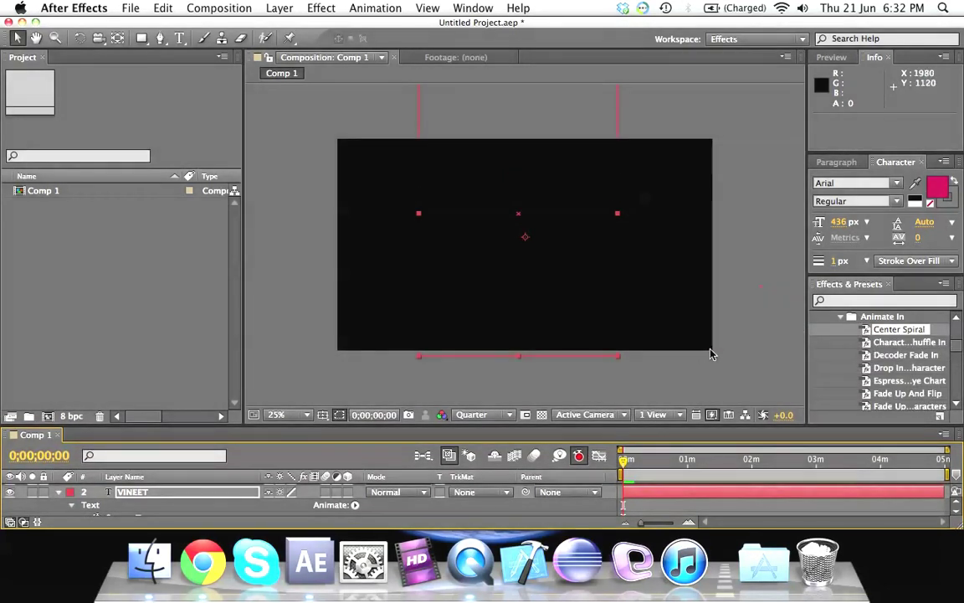
pyautogui.moveTo(648, 422); pyautogui.dragTo(642, 381)
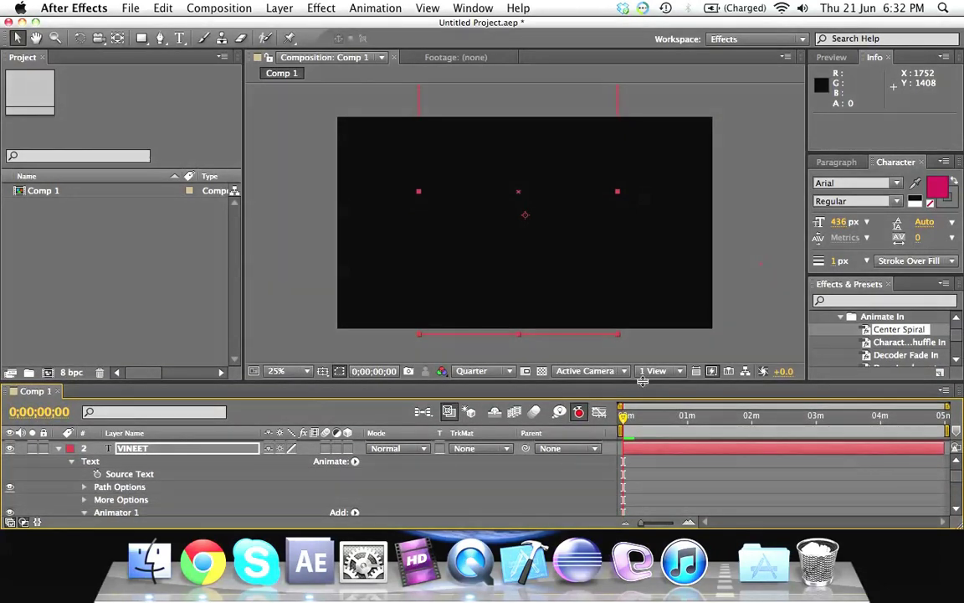